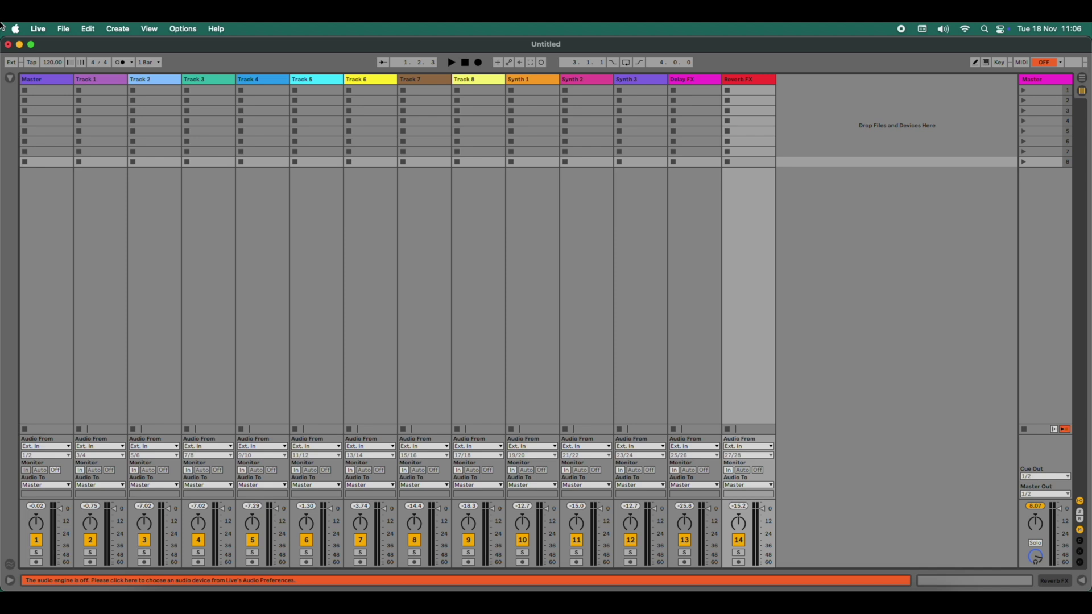
In Live's Audio settings, set both Audio Input and Output Device to Play (28 In, 2 Out).
{"action": "left_click", "coordinate": [32, 31]}
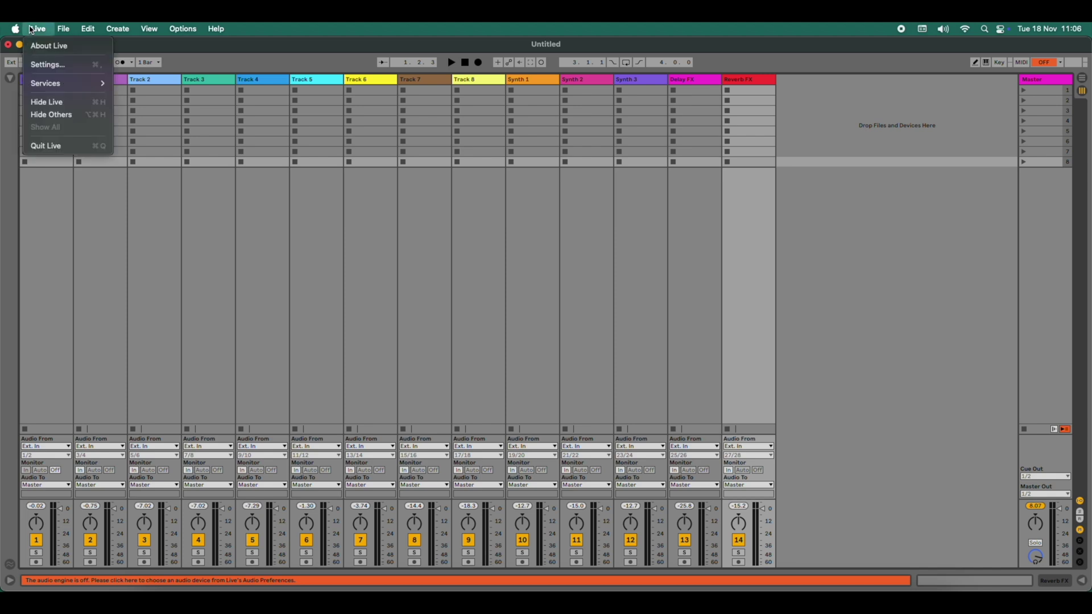
{"action": "left_click", "coordinate": [52, 65]}
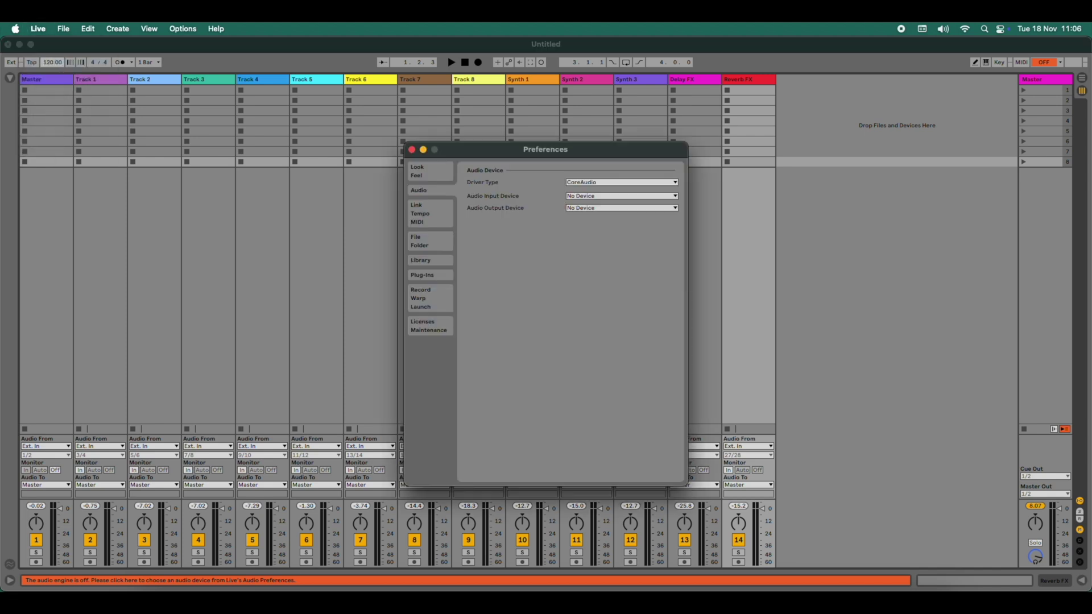
{"action": "left_click", "coordinate": [606, 199]}
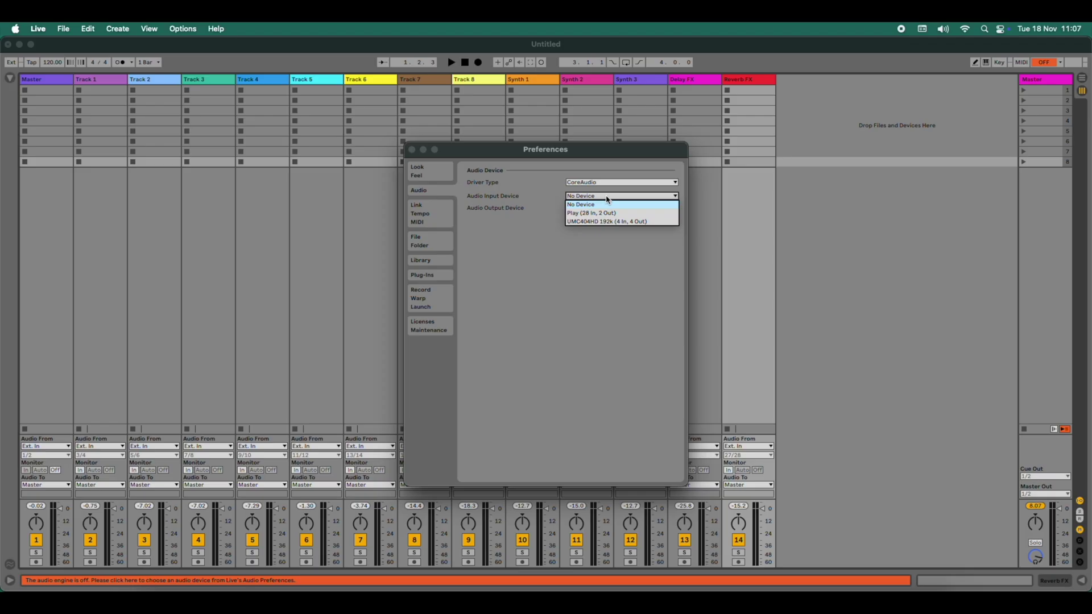
{"action": "left_click", "coordinate": [610, 213]}
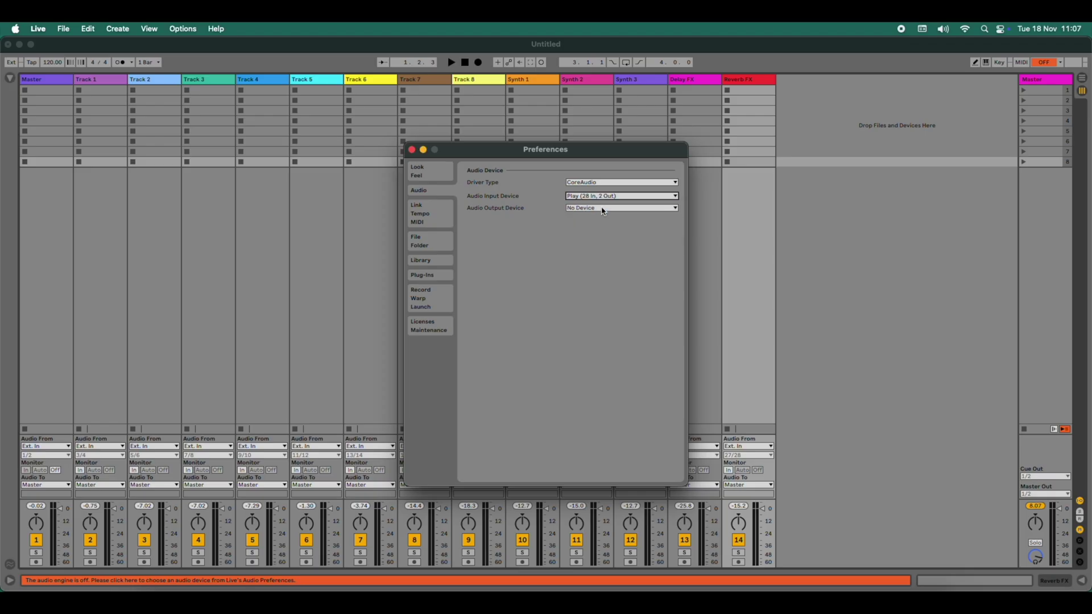
{"action": "left_click", "coordinate": [603, 210]}
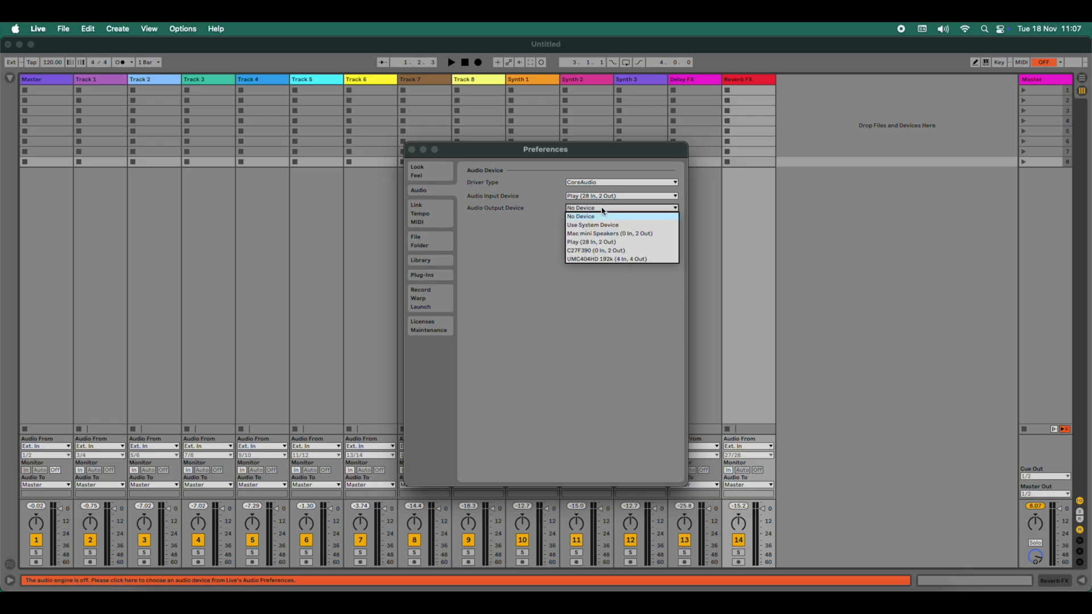
{"action": "left_click", "coordinate": [605, 242]}
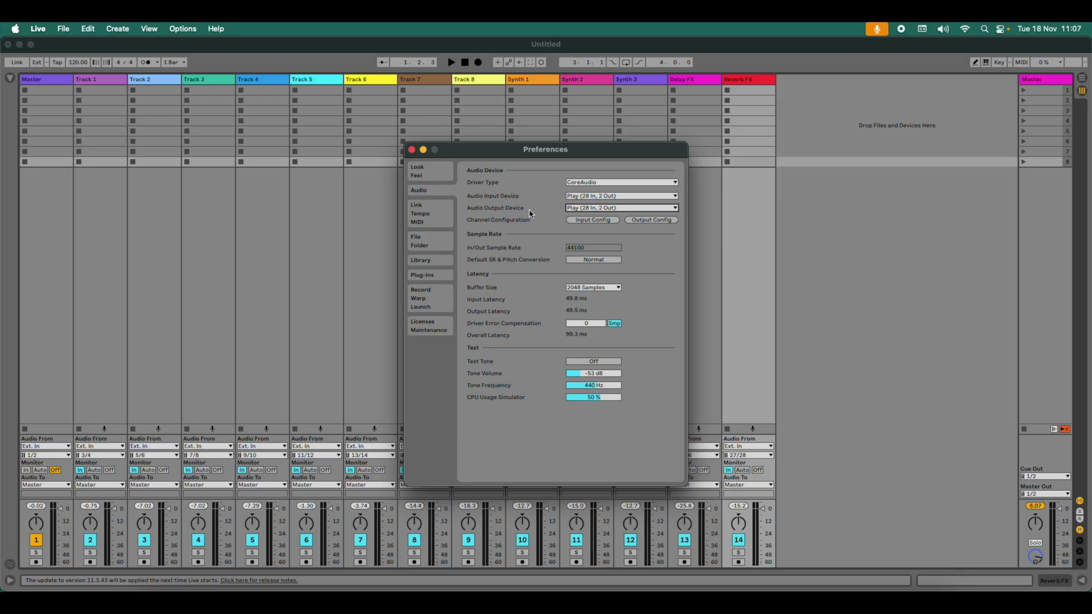
Accept the Input Config and Output Config channel lists, then close Preferences.
{"action": "left_click", "coordinate": [586, 220]}
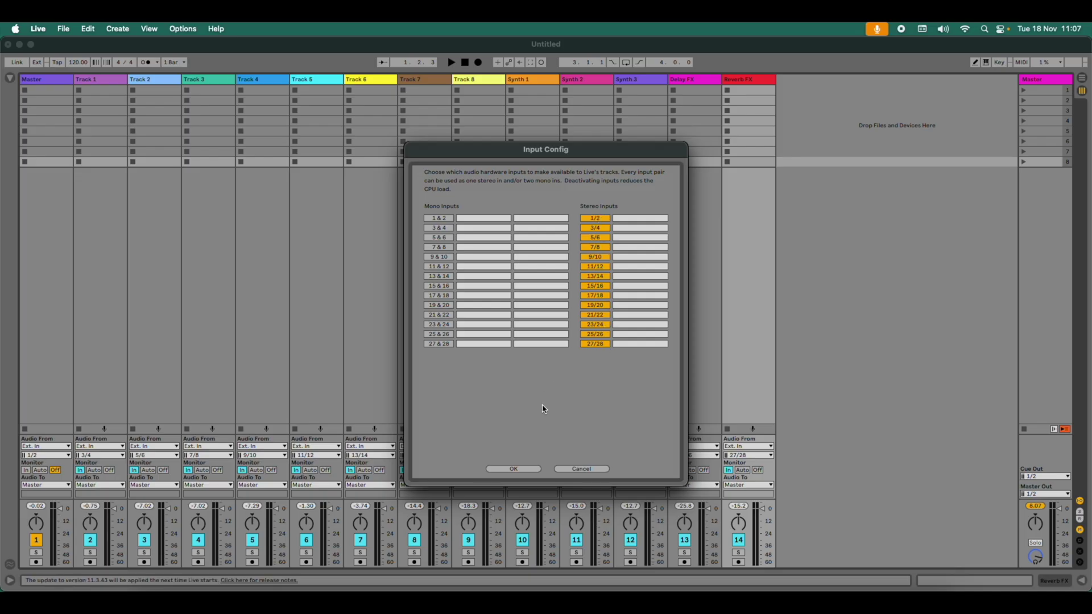
{"action": "left_click", "coordinate": [520, 470]}
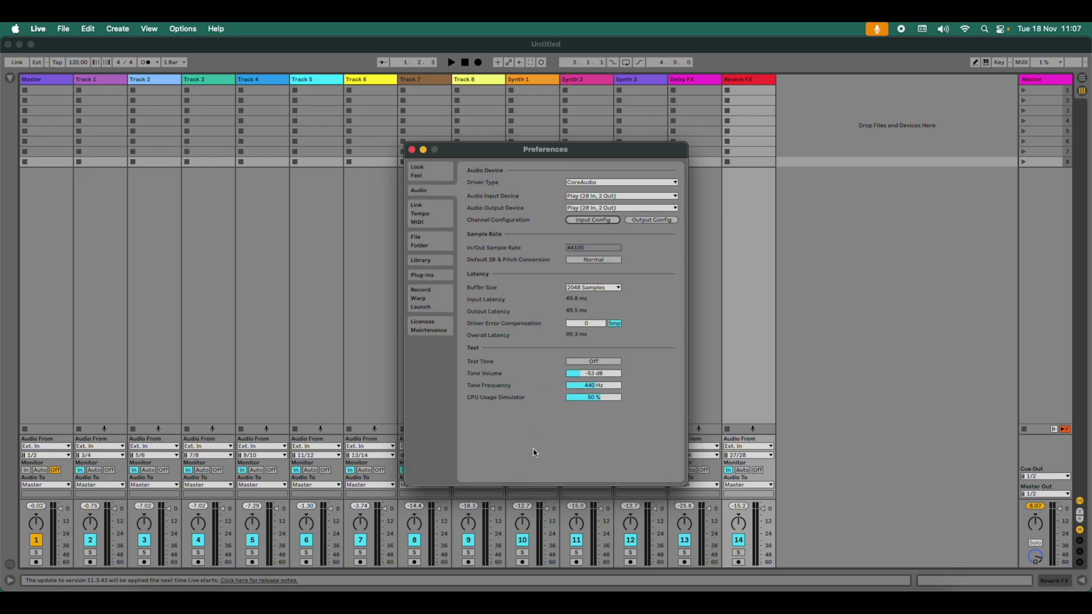
{"action": "left_click", "coordinate": [646, 222]}
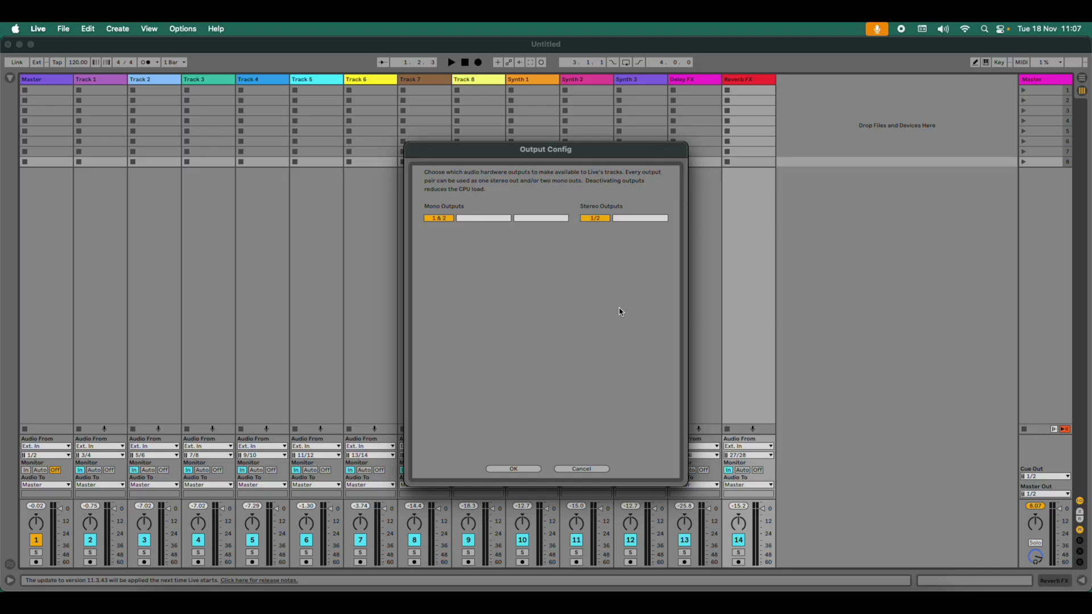
{"action": "left_click", "coordinate": [524, 469]}
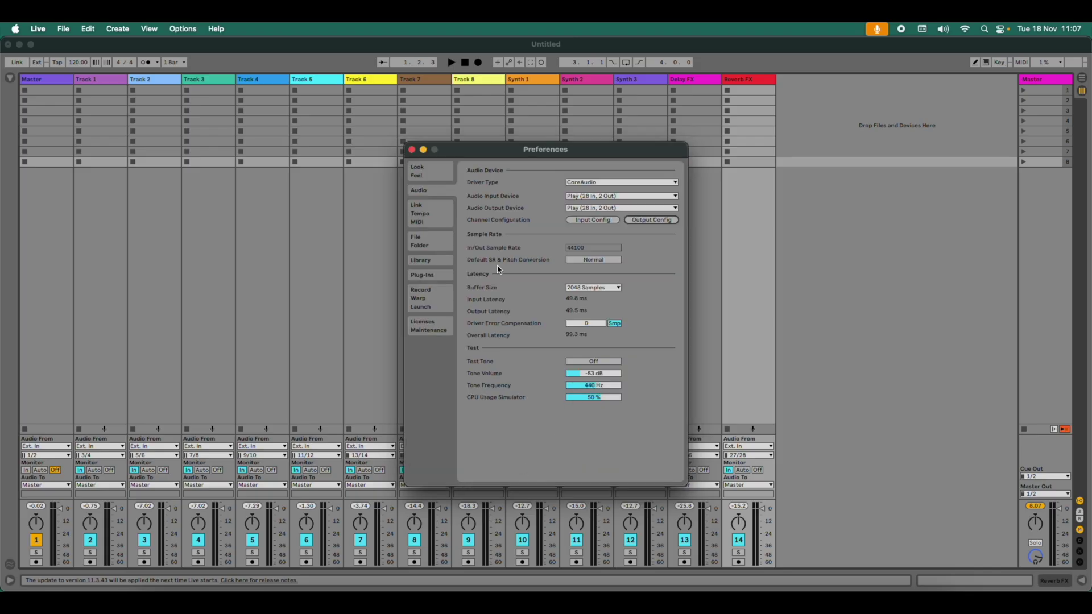
{"action": "left_click", "coordinate": [411, 150]}
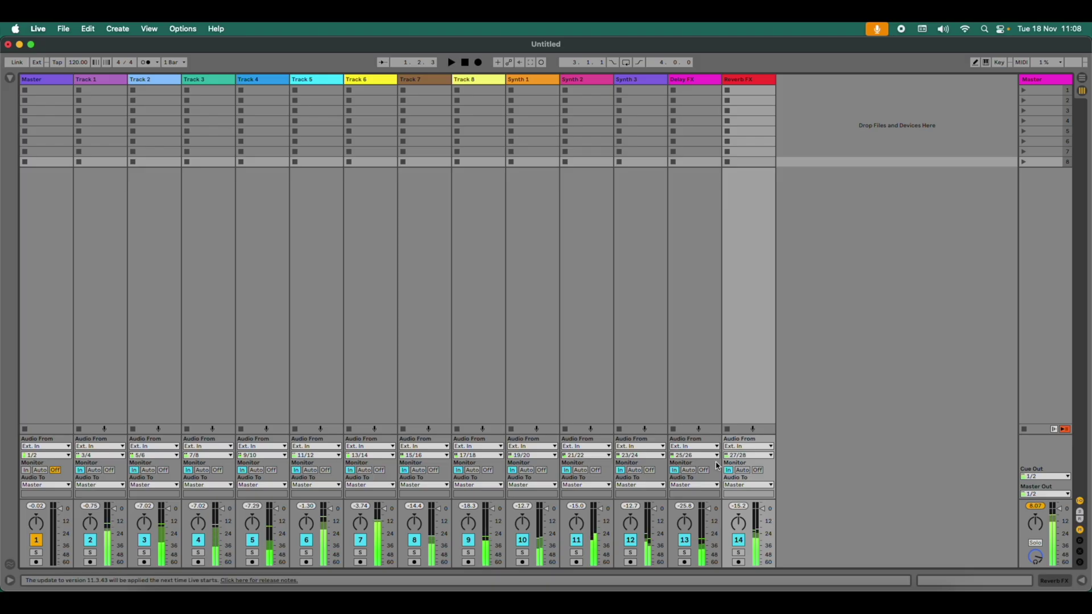
Bring up the Live application menu over the running 14-track mixer.
{"action": "left_click", "coordinate": [13, 29]}
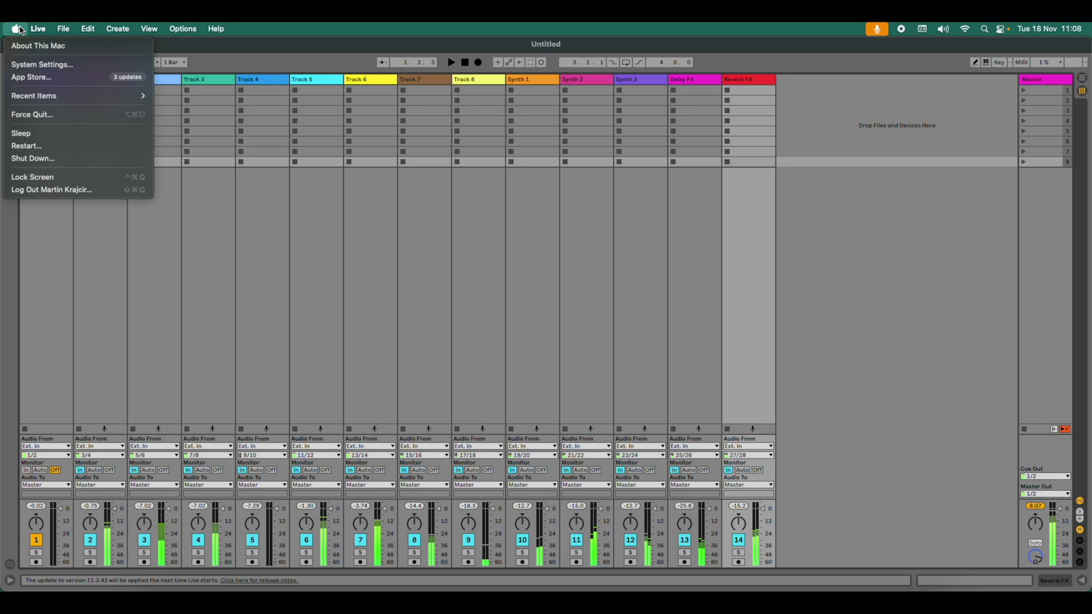
{"action": "mouse_move", "coordinate": [37, 29]}
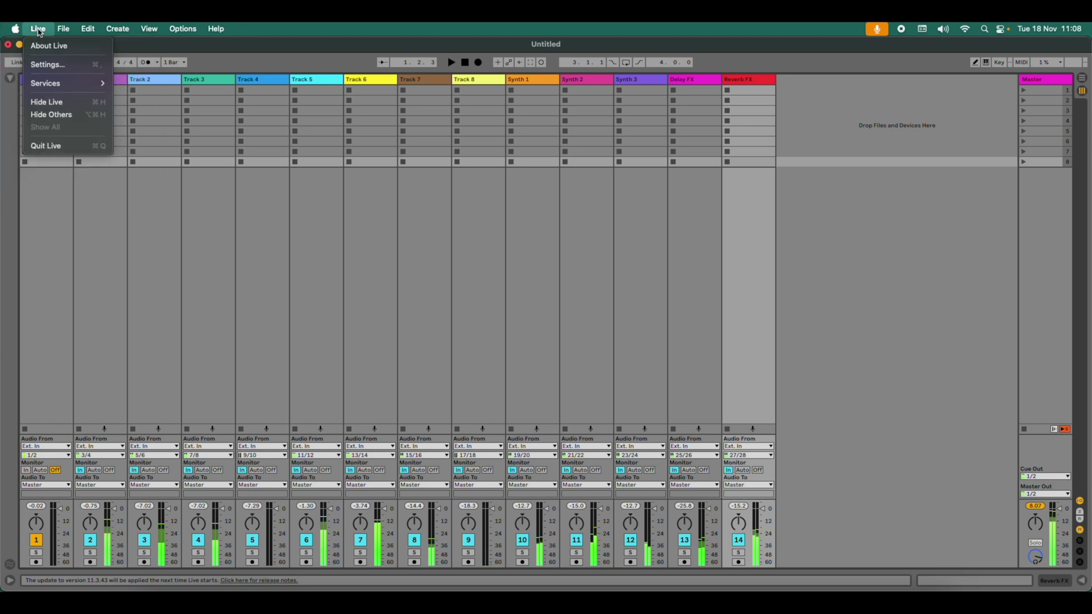
Switch the Audio Output Device to UMC404HD 192k (4 In, 4 Out) and close Preferences.
{"action": "left_click", "coordinate": [47, 64]}
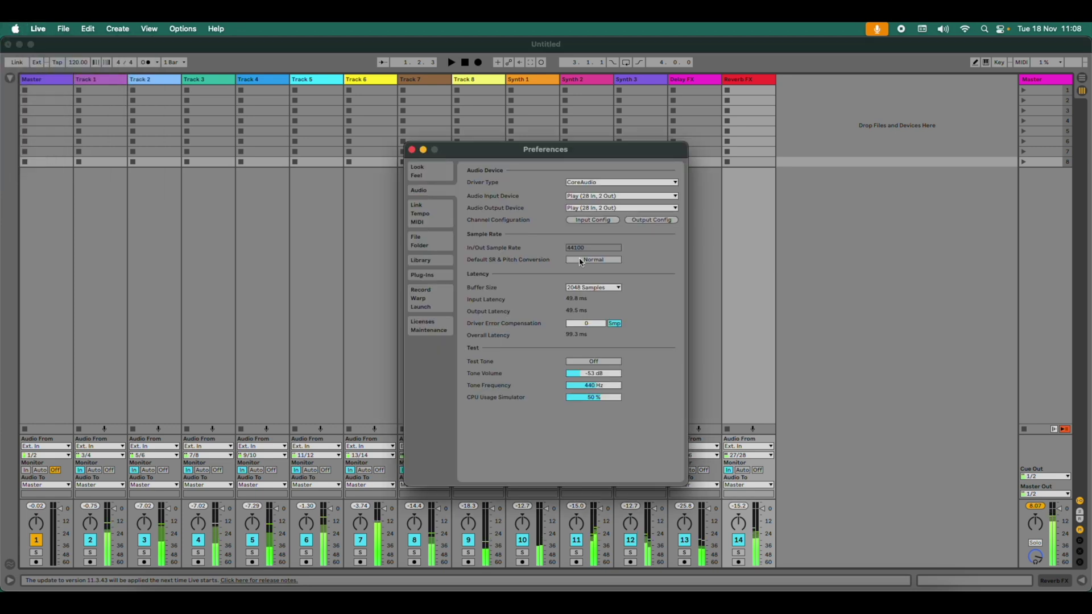
{"action": "left_click", "coordinate": [609, 209]}
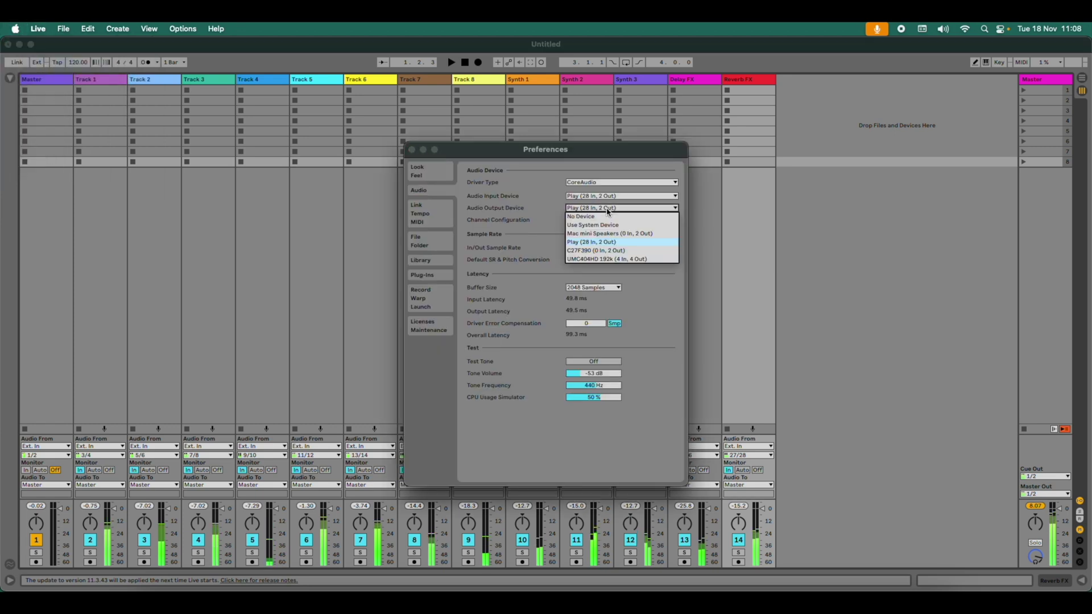
{"action": "left_click", "coordinate": [606, 259]}
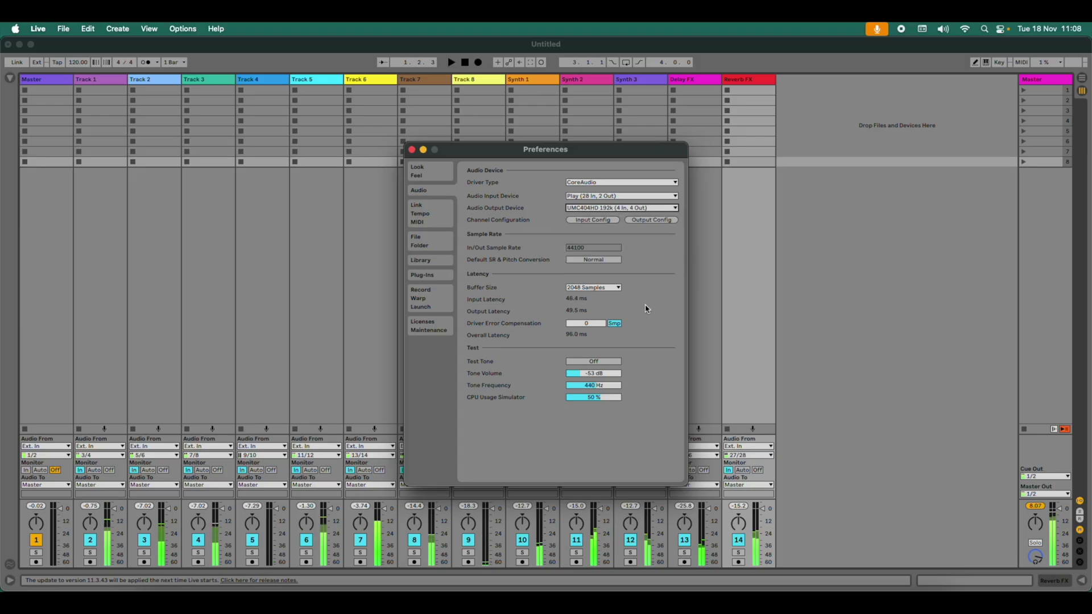
{"action": "left_click", "coordinate": [412, 150]}
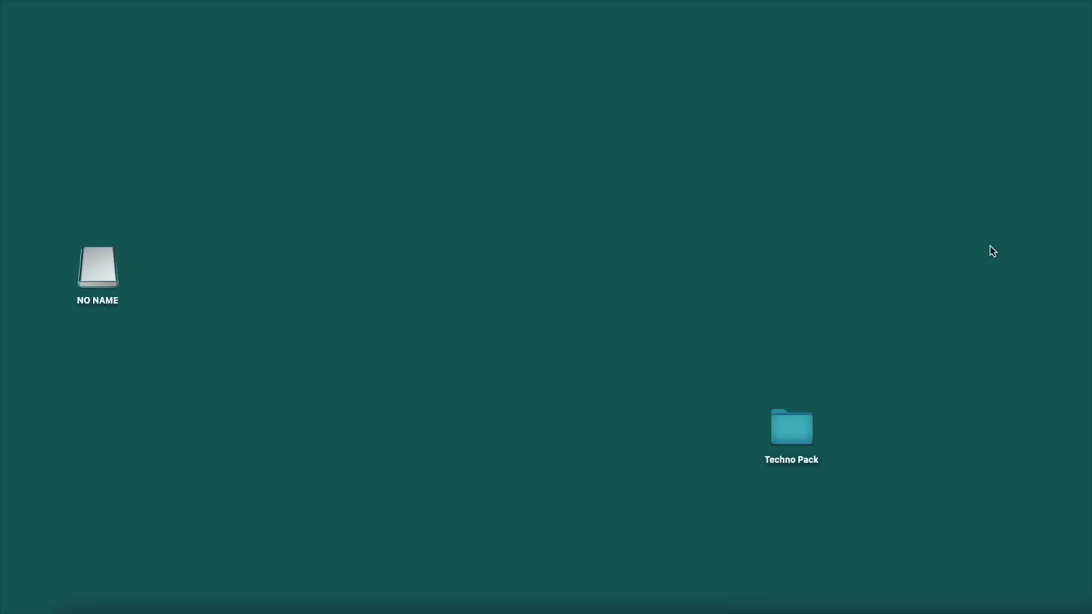
Drag Techno Pack from the desktop into Sample Packs on the NO NAME drive.
{"action": "double_click", "coordinate": [107, 268]}
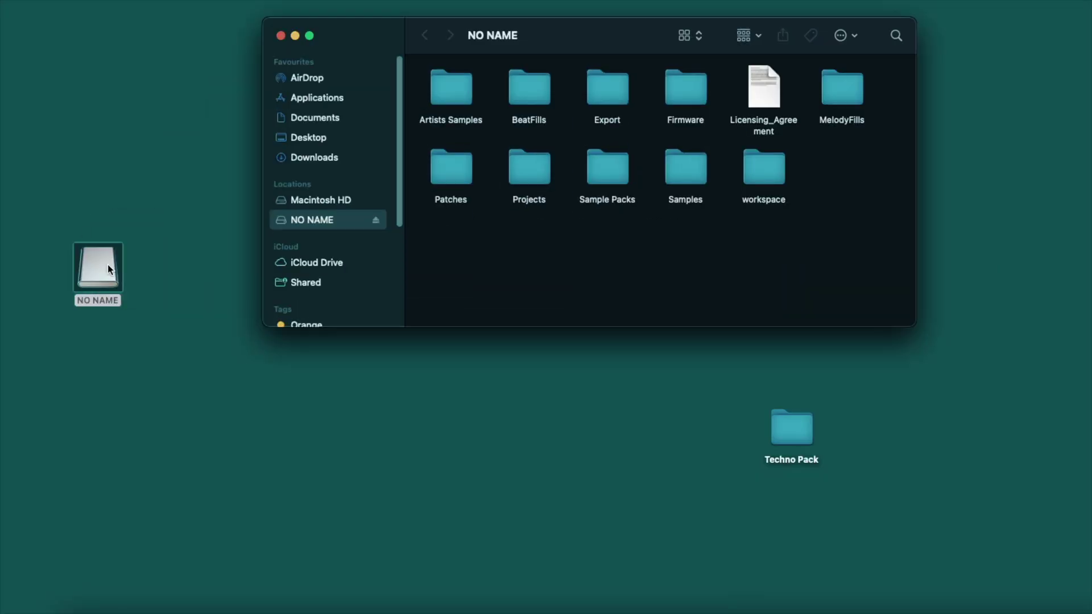
{"action": "double_click", "coordinate": [601, 177]}
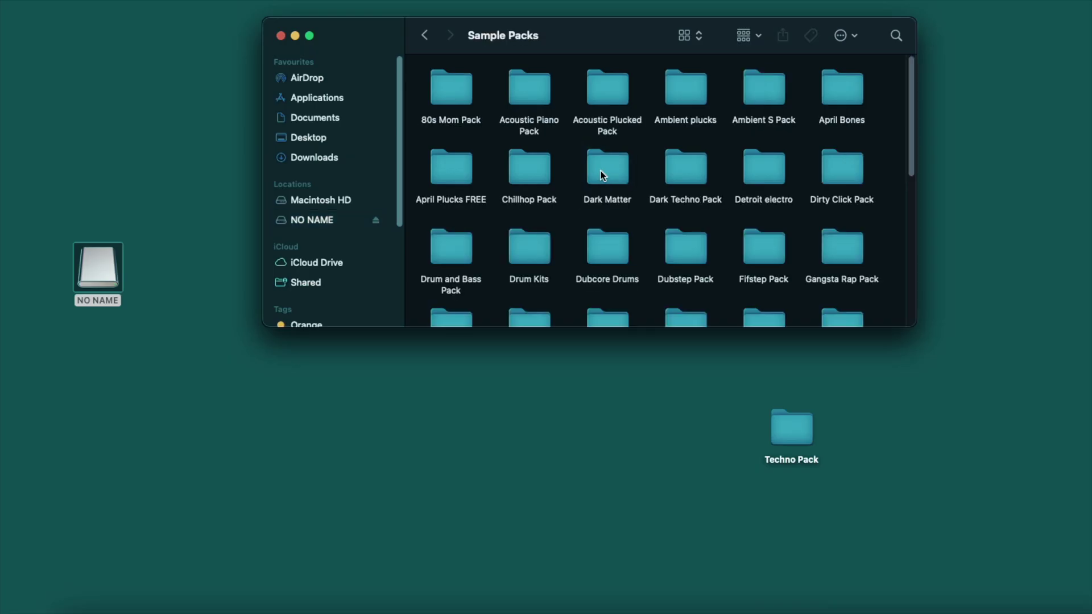
{"action": "left_click", "coordinate": [791, 427]}
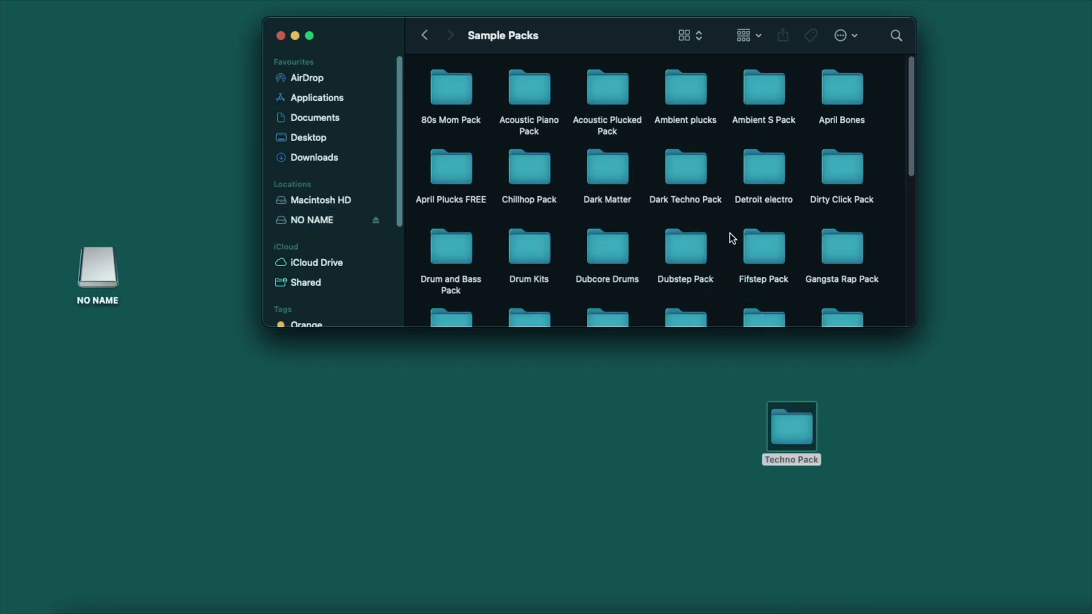
{"action": "left_click_drag", "start_coordinate": [791, 426], "coordinate": [723, 229]}
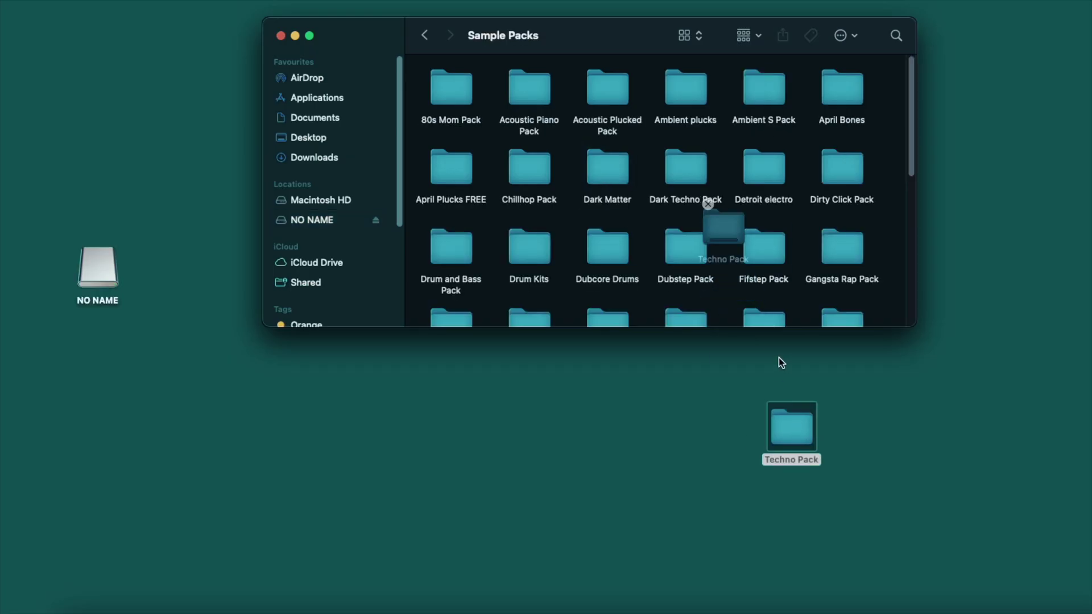